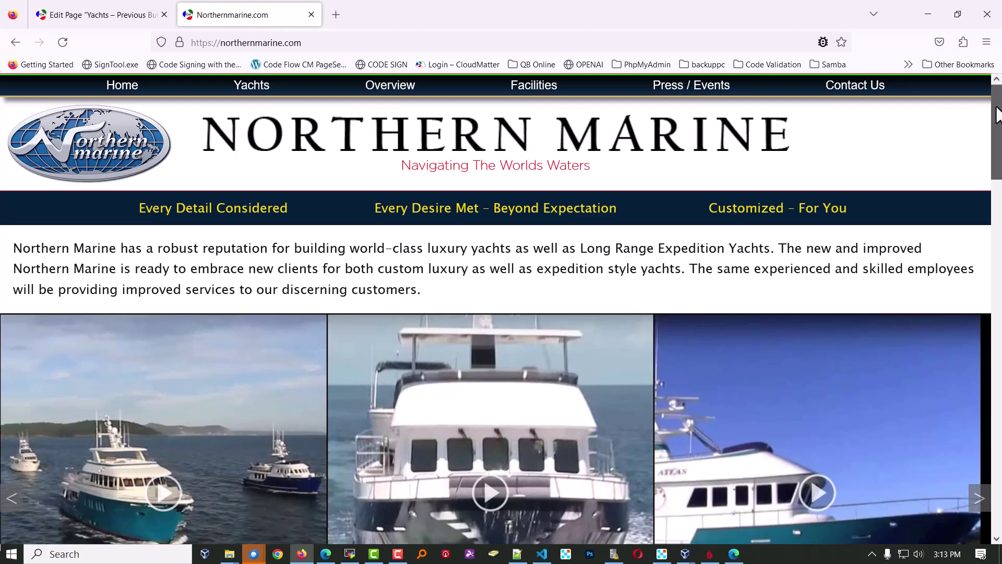
Open the Northern Marine website's Yachts page and look through the current vessel offerings with their pictures and brief descriptions.
{"action": "mouse_move", "coordinate": [998, 114]}
{"action": "left_mouse_down"}
{"action": "mouse_move", "coordinate": [985, 258]}
{"action": "mouse_move", "coordinate": [996, 308]}
{"action": "mouse_move", "coordinate": [992, 459]}
{"action": "mouse_move", "coordinate": [998, 127]}
{"action": "left_mouse_up"}
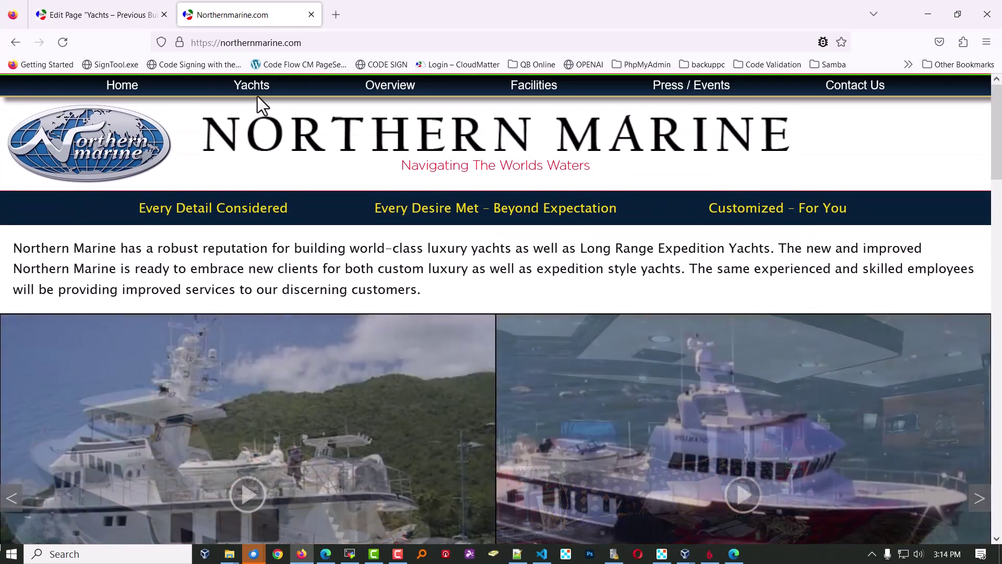
{"action": "left_click", "coordinate": [256, 102]}
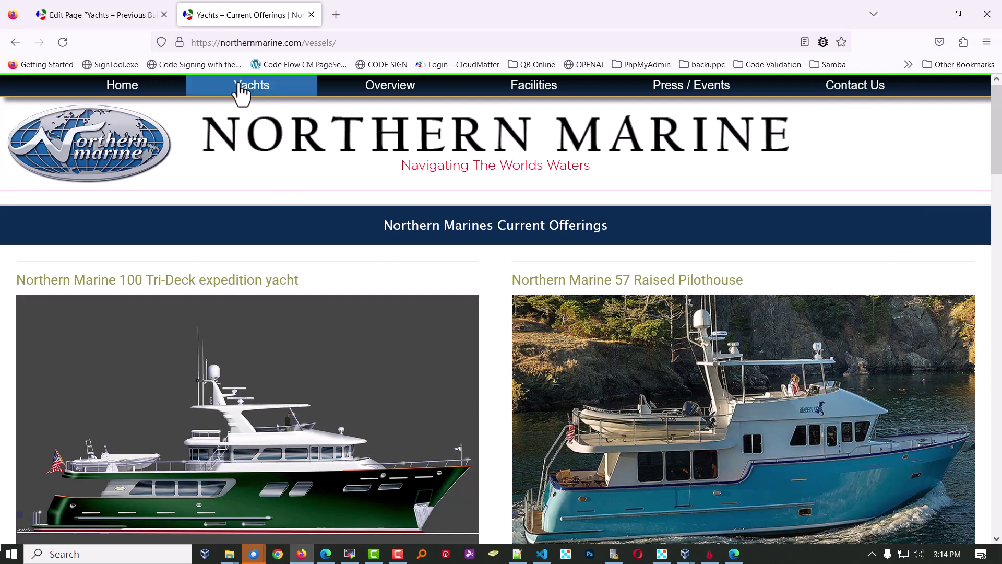
{"action": "mouse_move", "coordinate": [239, 93]}
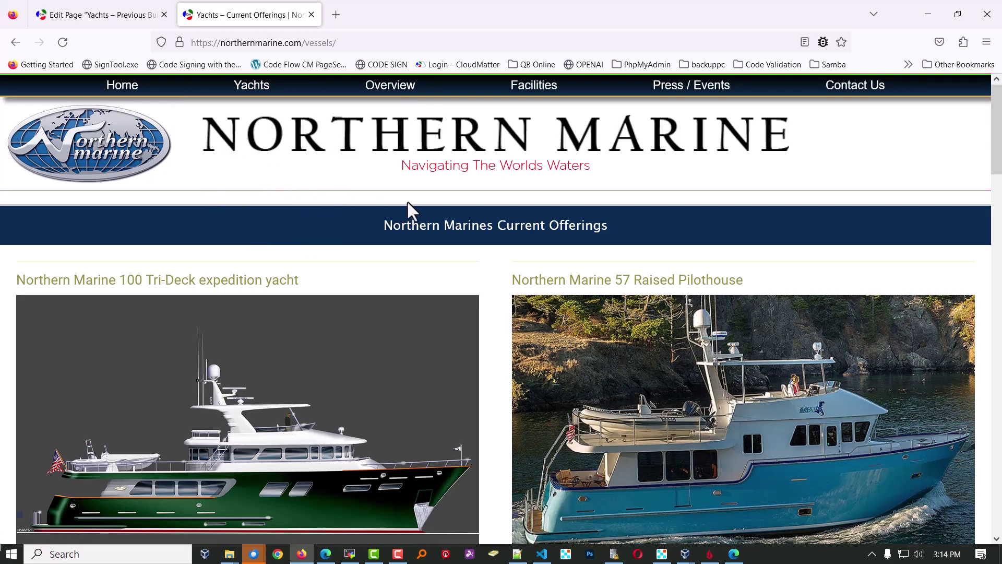
{"action": "scroll", "coordinate": [453, 198], "scroll_direction": "down", "scroll_amount": 2}
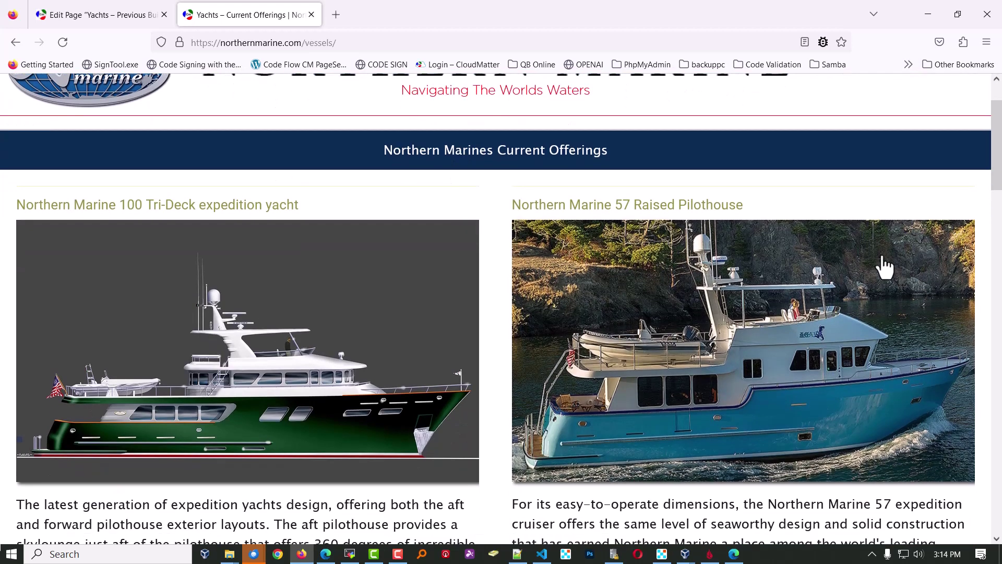
{"action": "left_click_drag", "start_coordinate": [995, 137], "coordinate": [997, 181]}
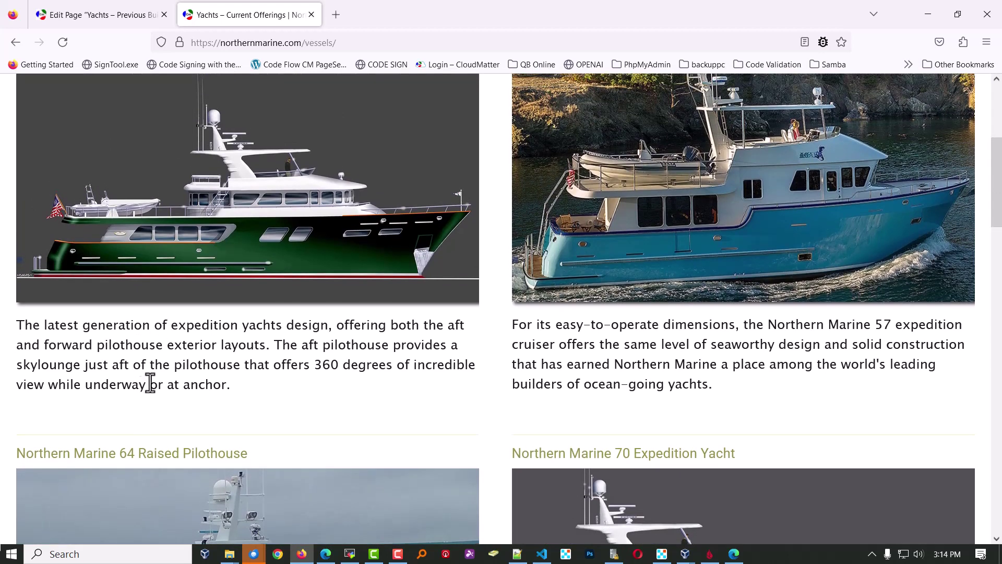
{"action": "left_click_drag", "start_coordinate": [231, 385], "coordinate": [46, 327]}
{"action": "left_click", "coordinate": [572, 392]}
{"action": "left_click_drag", "start_coordinate": [998, 183], "coordinate": [996, 241]}
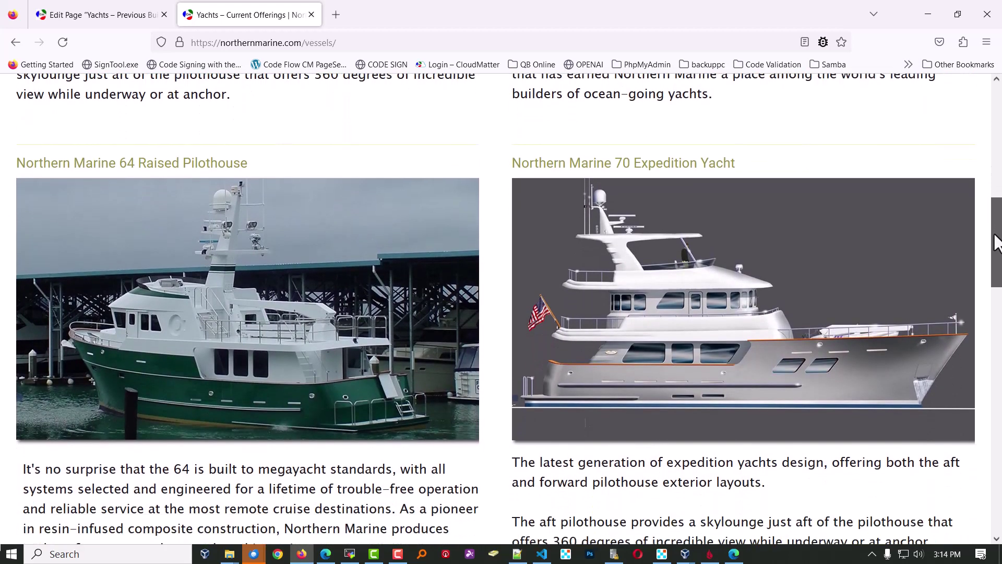
{"action": "scroll", "coordinate": [443, 295], "scroll_direction": "down", "scroll_amount": 4}
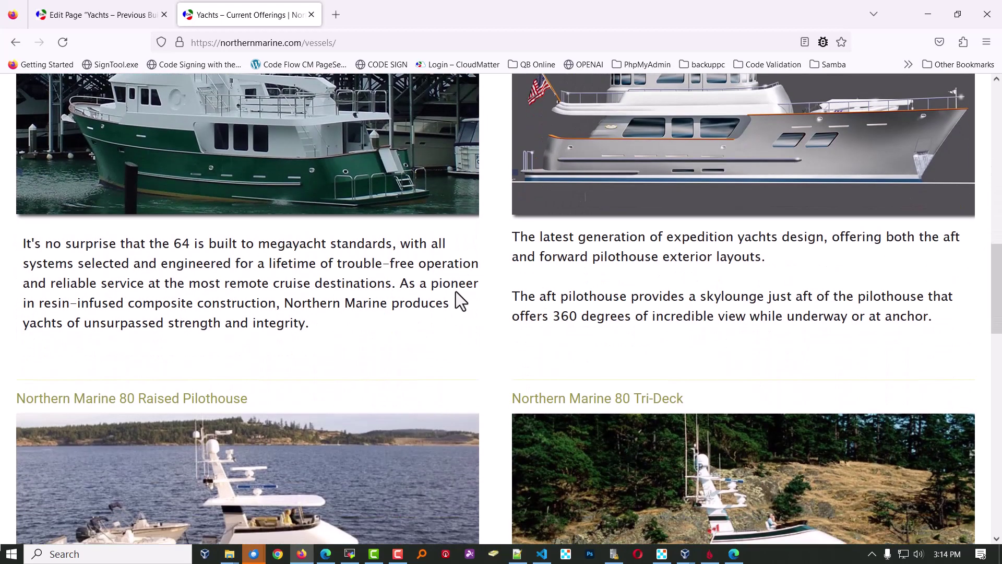
{"action": "scroll", "coordinate": [497, 303], "scroll_direction": "down", "scroll_amount": 7}
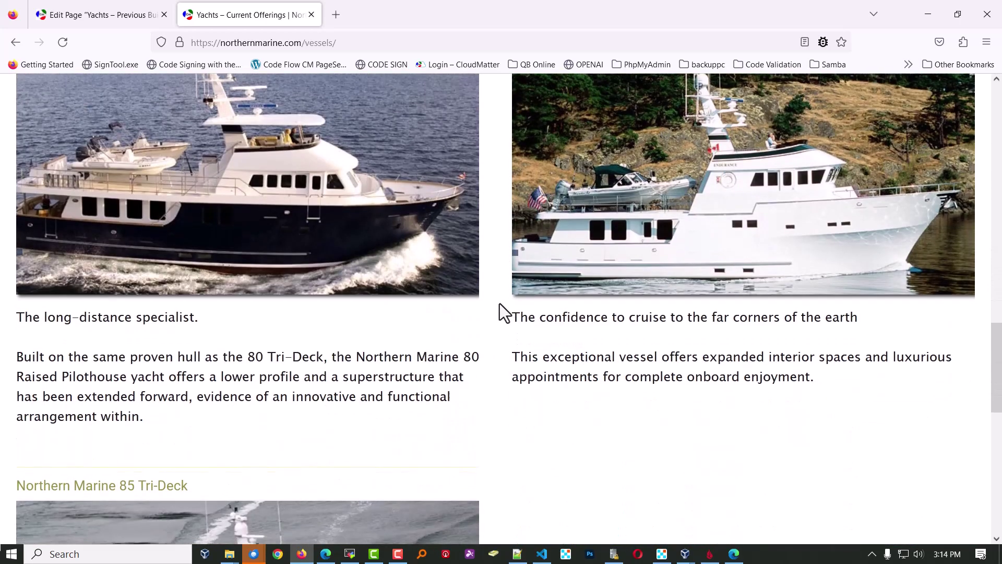
{"action": "scroll", "coordinate": [500, 303], "scroll_direction": "down", "scroll_amount": 3}
{"action": "scroll", "coordinate": [499, 308], "scroll_direction": "up", "scroll_amount": 15}
{"action": "scroll", "coordinate": [499, 308], "scroll_direction": "up", "scroll_amount": 3}
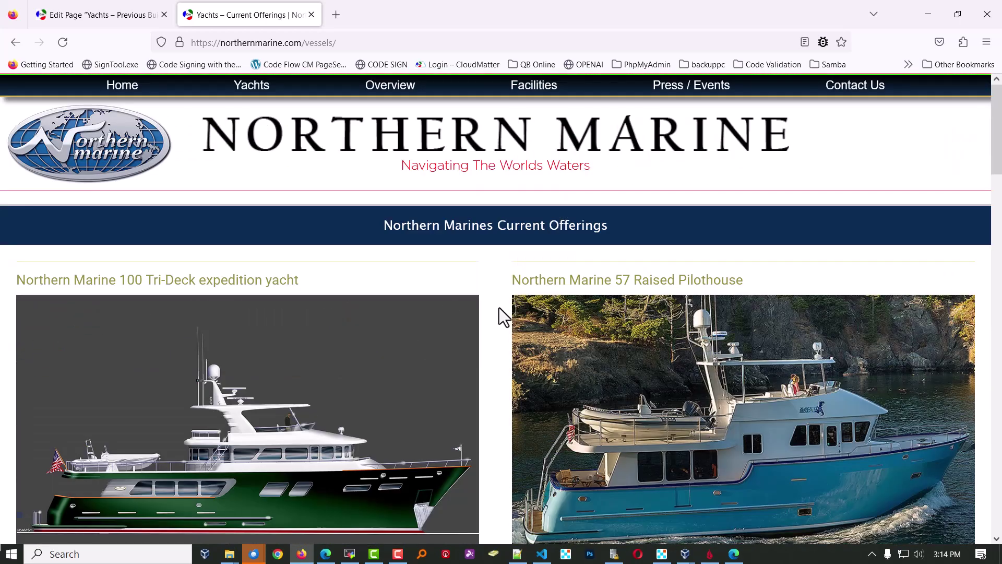
Examine the 100 Tri-Deck expedition yacht's brief description and its detail page with layout drawings, and return to the offerings.
{"action": "scroll", "coordinate": [500, 308], "scroll_direction": "down", "scroll_amount": 3}
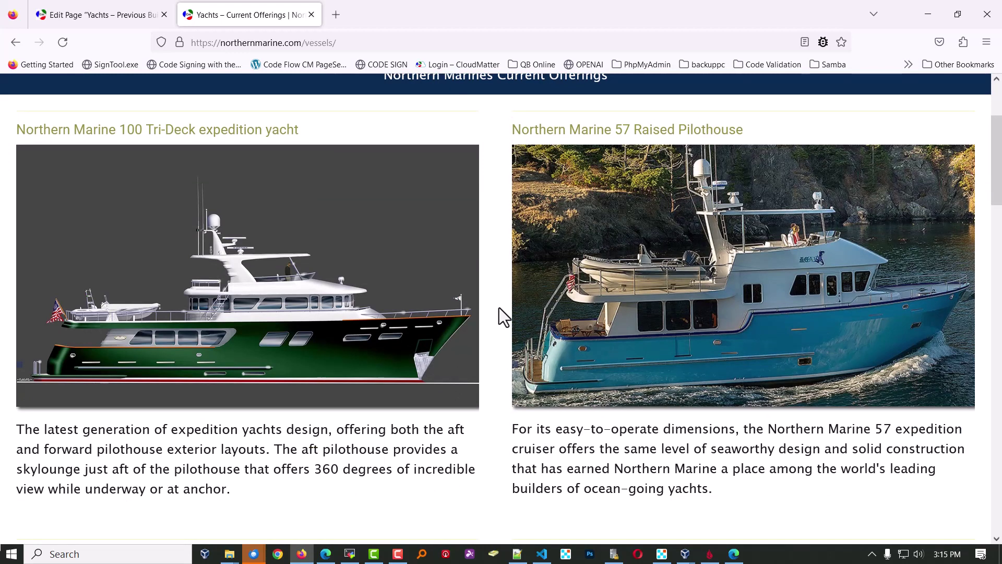
{"action": "left_click_drag", "start_coordinate": [135, 452], "coordinate": [308, 484]}
{"action": "left_click", "coordinate": [293, 500]}
{"action": "left_click", "coordinate": [340, 279]}
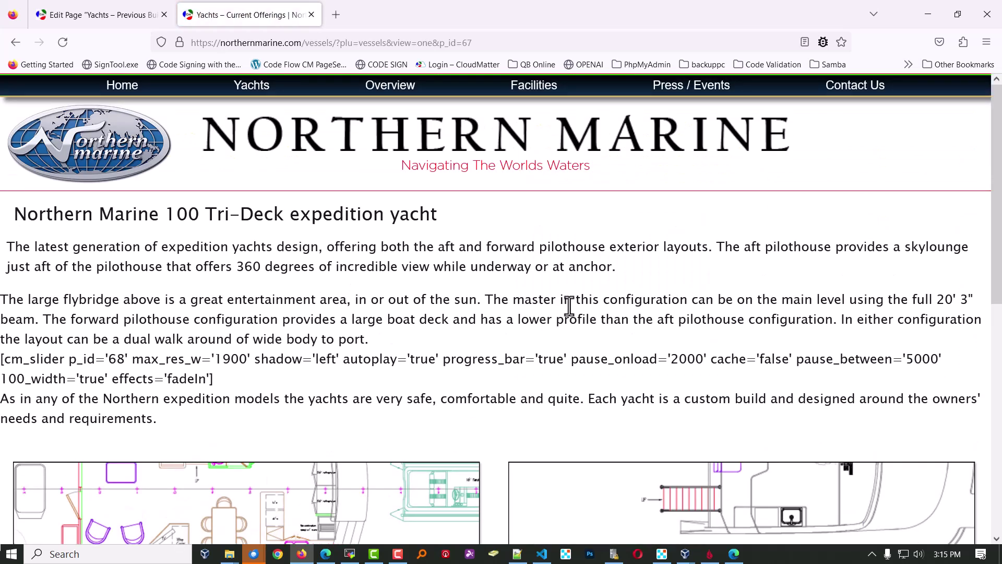
{"action": "left_click_drag", "start_coordinate": [184, 422], "coordinate": [112, 300]}
{"action": "scroll", "coordinate": [368, 332], "scroll_direction": "down", "scroll_amount": 3}
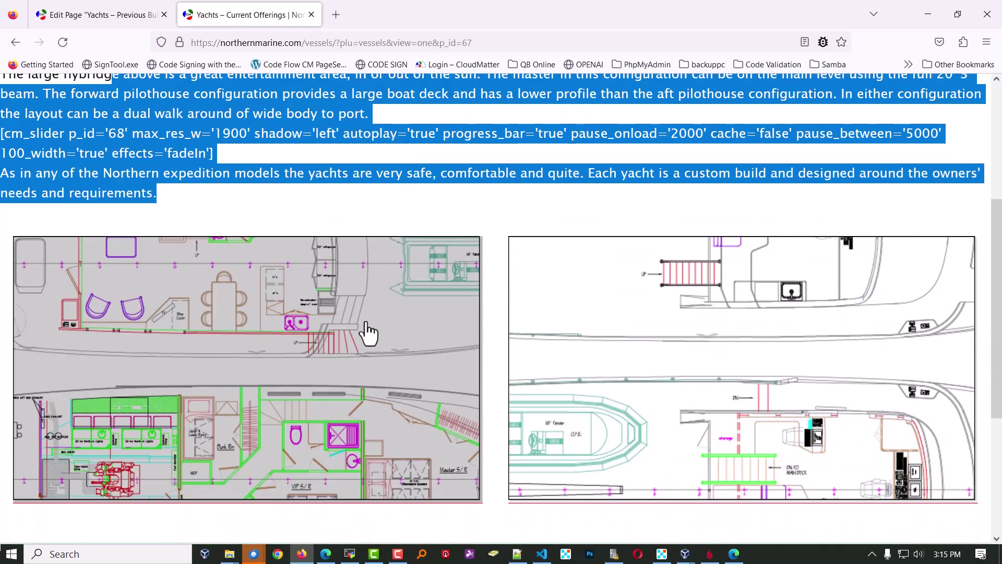
{"action": "scroll", "coordinate": [369, 332], "scroll_direction": "down", "scroll_amount": 3}
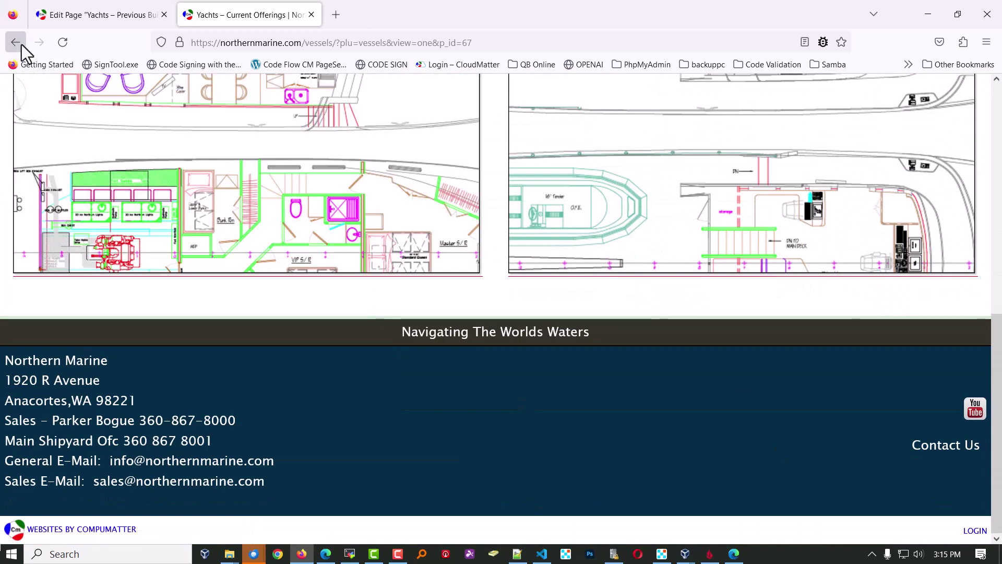
{"action": "left_click", "coordinate": [15, 42]}
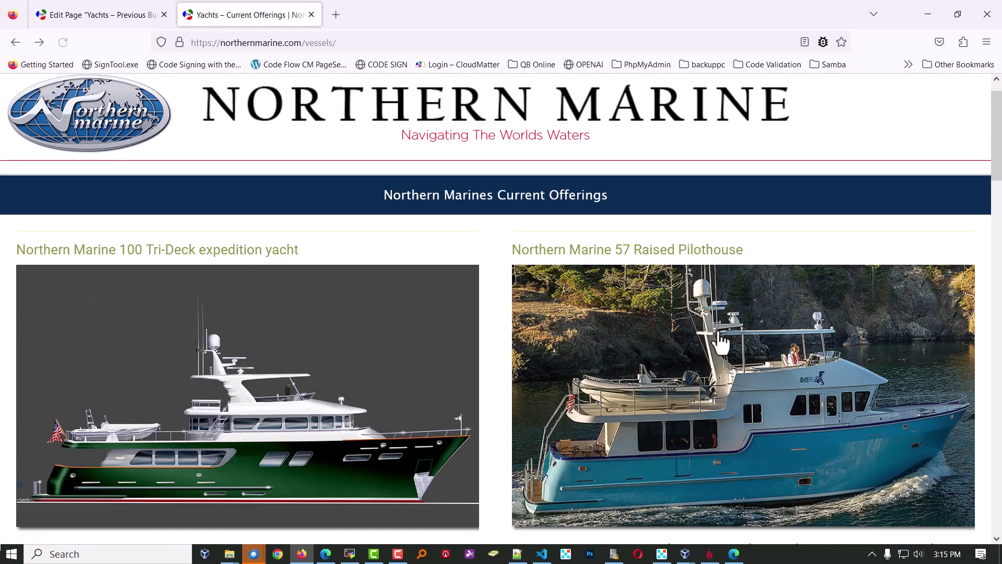
Examine the 57 Raised Pilothouse detail page with its text and photo gallery, and return to the offerings.
{"action": "left_click", "coordinate": [717, 352]}
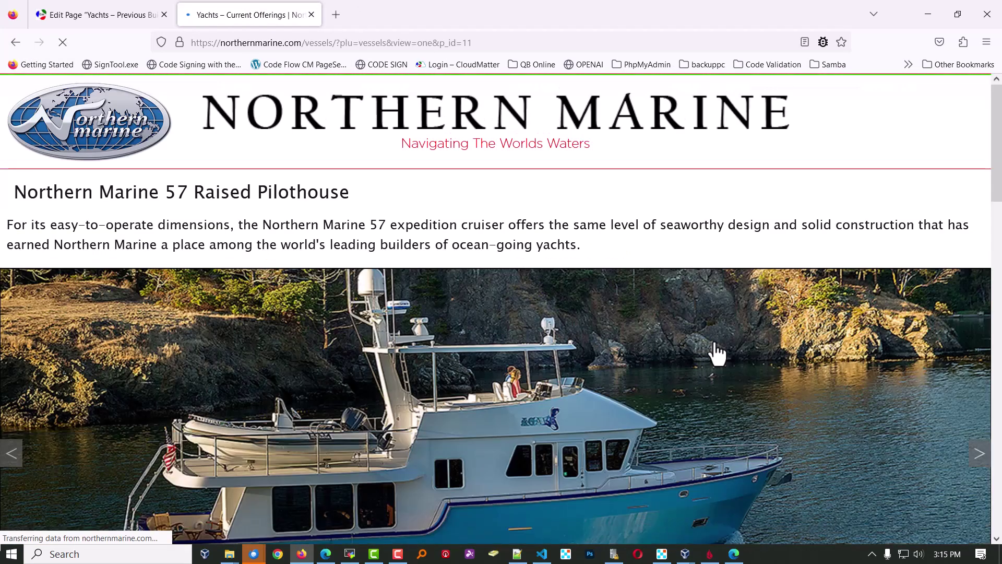
{"action": "scroll", "coordinate": [270, 262], "scroll_direction": "down", "scroll_amount": 10}
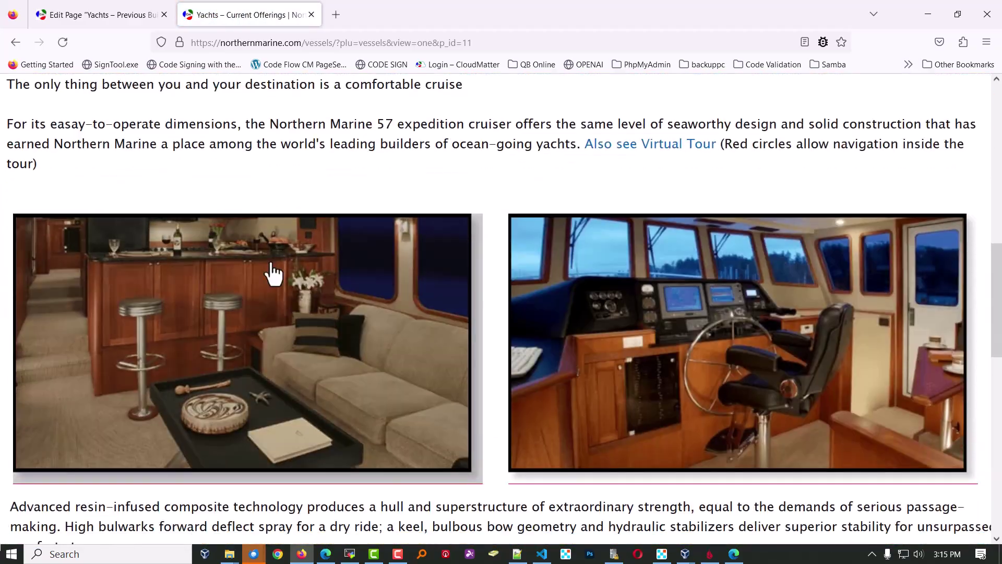
{"action": "scroll", "coordinate": [271, 264], "scroll_direction": "down", "scroll_amount": 15}
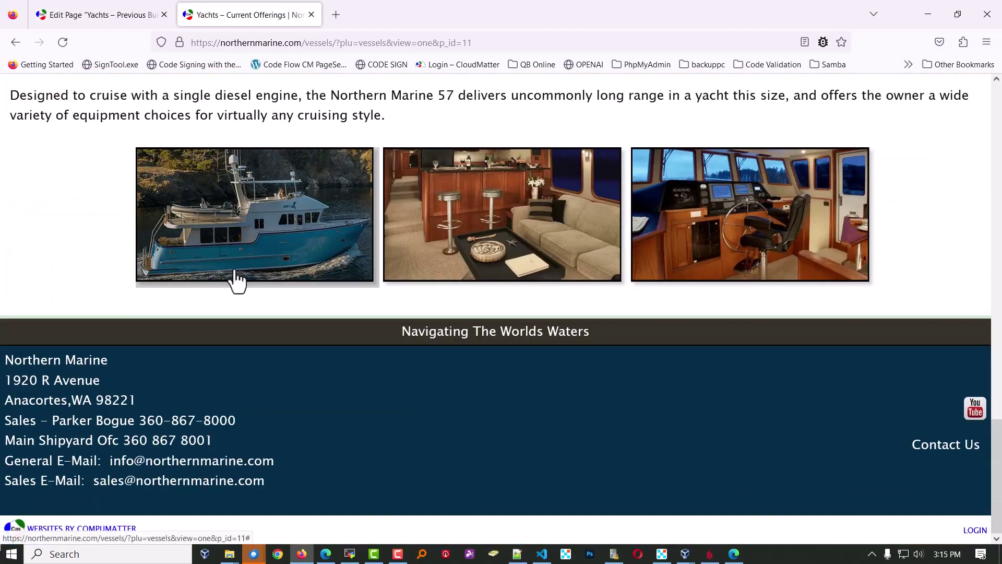
{"action": "left_click", "coordinate": [236, 281]}
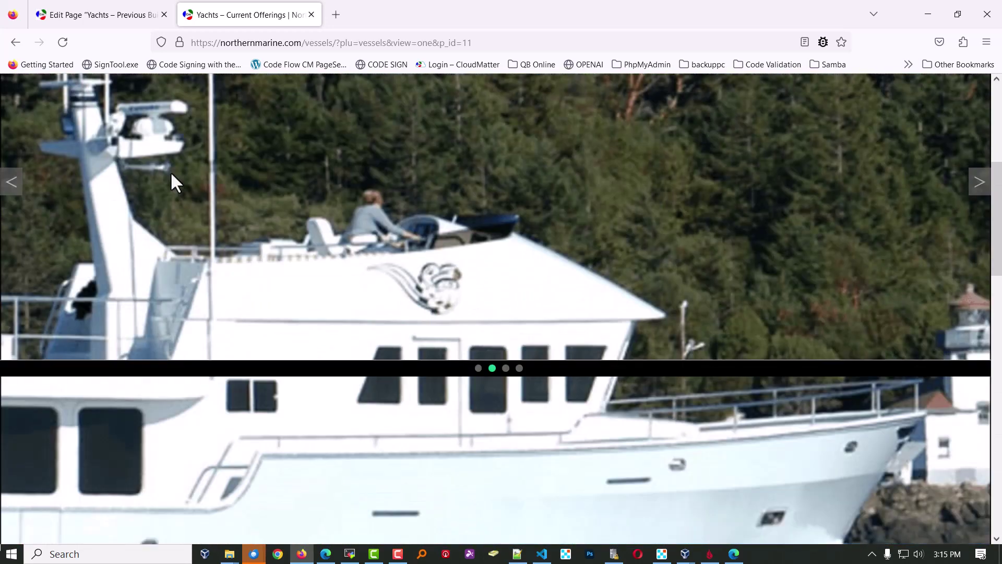
{"action": "scroll", "coordinate": [105, 94], "scroll_direction": "up", "scroll_amount": 4}
{"action": "left_click", "coordinate": [15, 41]}
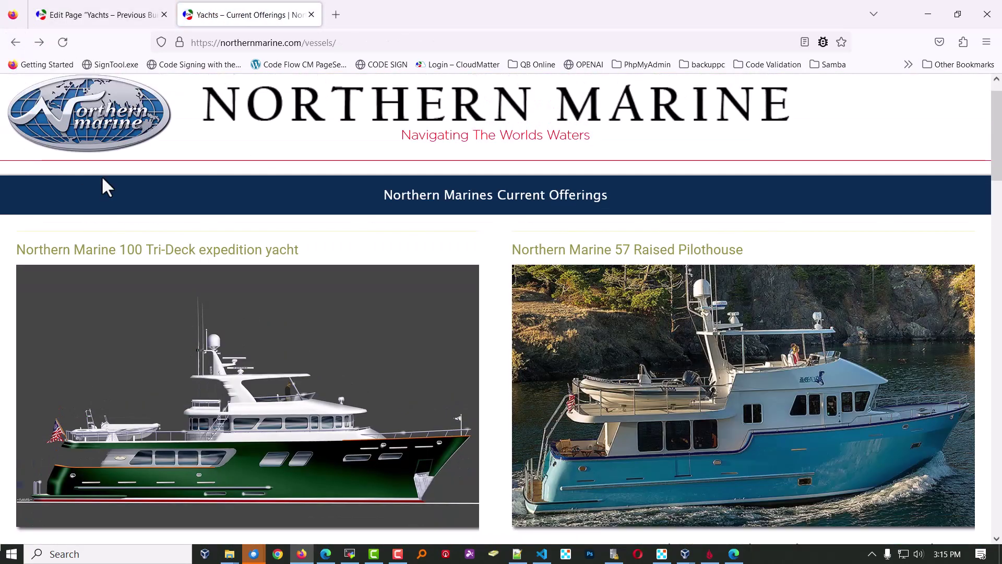
Switch to the WordPress admin and open the 100 Tri-Deck expedition yacht record from the Word 4 Ya Vessels list.
{"action": "left_click", "coordinate": [105, 17]}
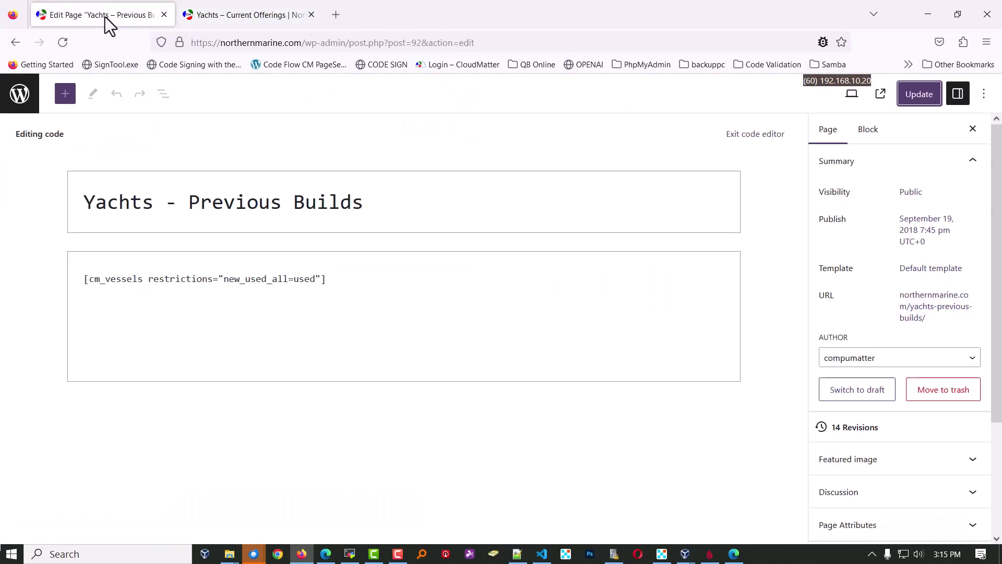
{"action": "left_click", "coordinate": [16, 104]}
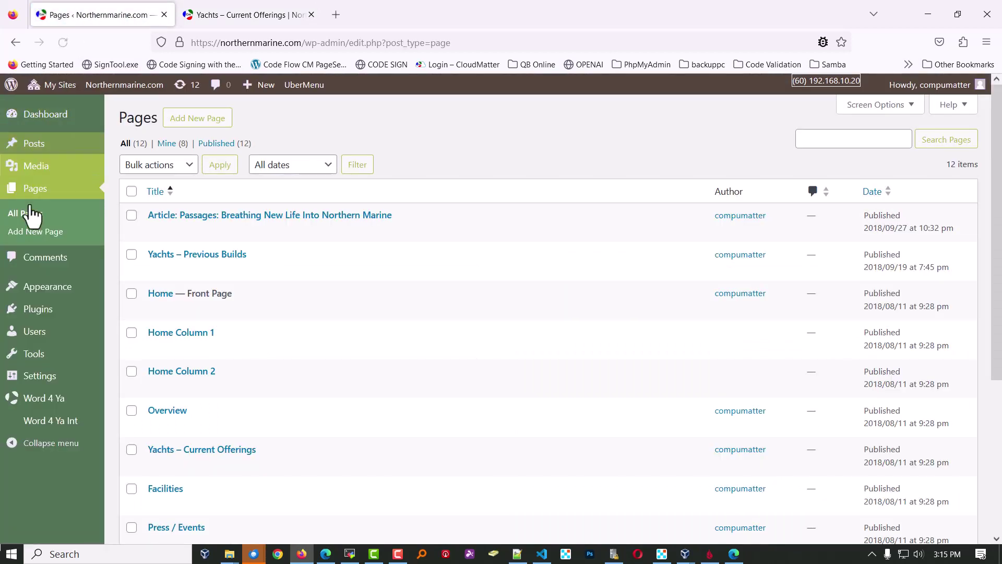
{"action": "mouse_move", "coordinate": [34, 401]}
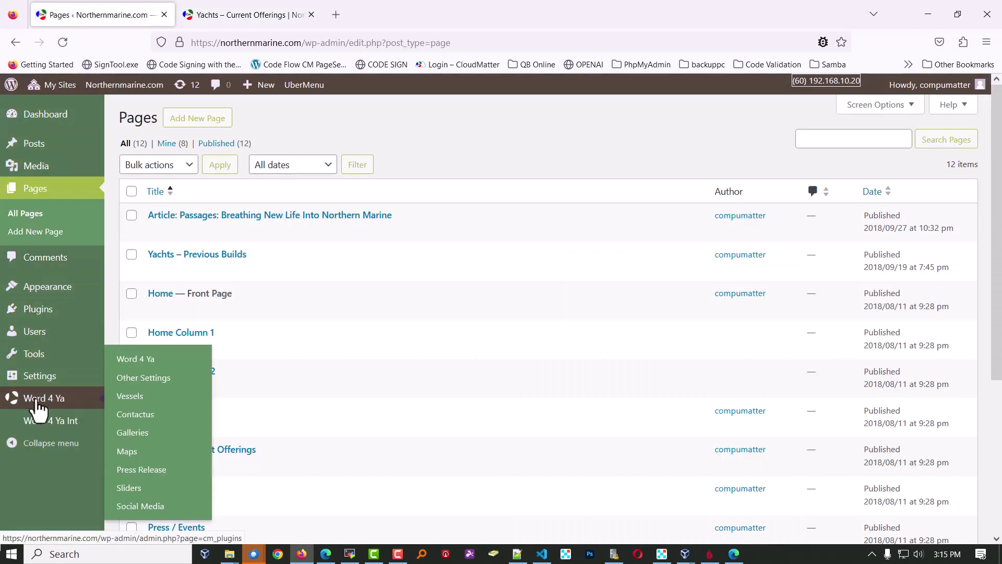
{"action": "left_click", "coordinate": [129, 397]}
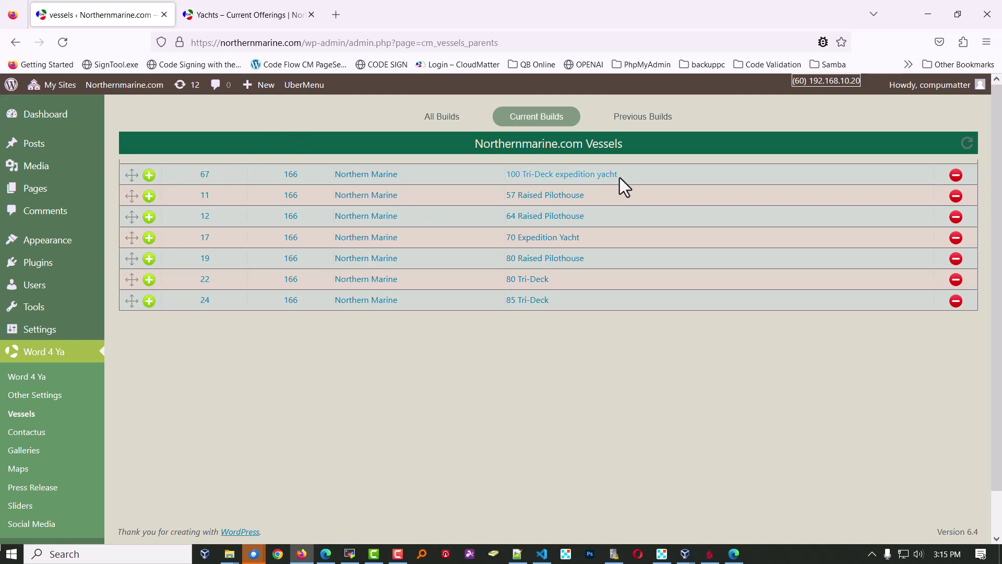
{"action": "left_click", "coordinate": [576, 176]}
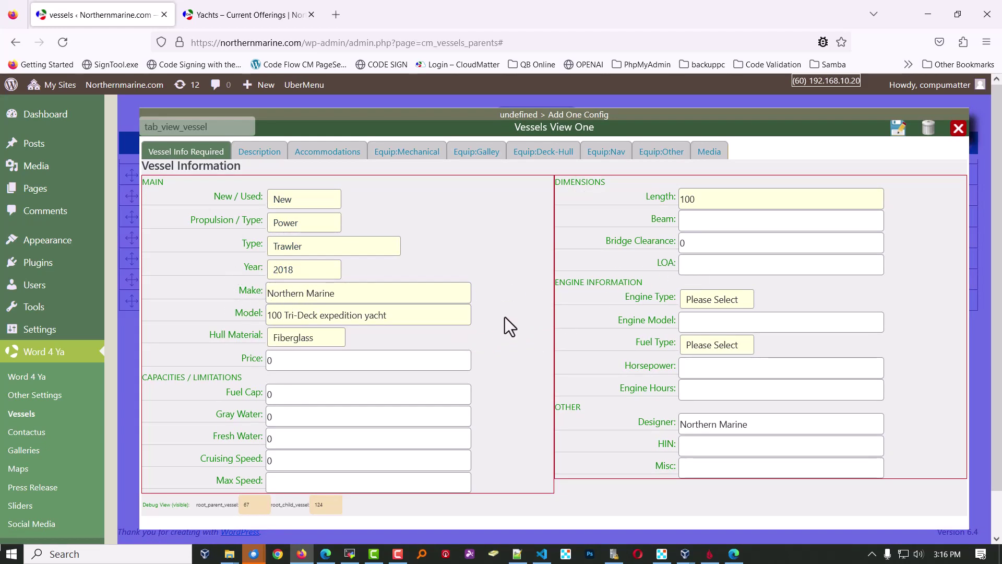
Set the vessel's engine type to Inboard and its fuel type to Diesel.
{"action": "left_click", "coordinate": [721, 299]}
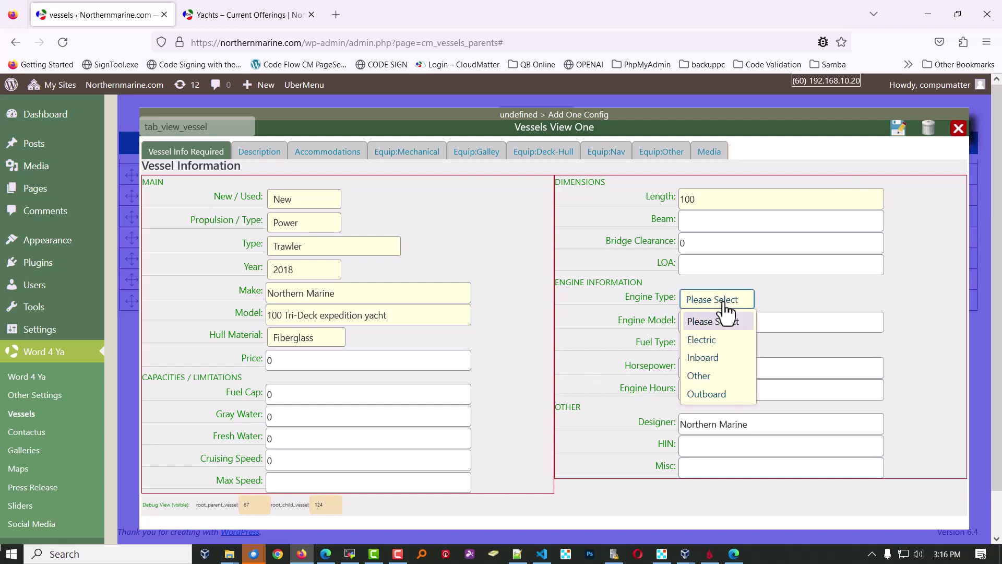
{"action": "left_click", "coordinate": [716, 359]}
{"action": "left_click", "coordinate": [720, 343]}
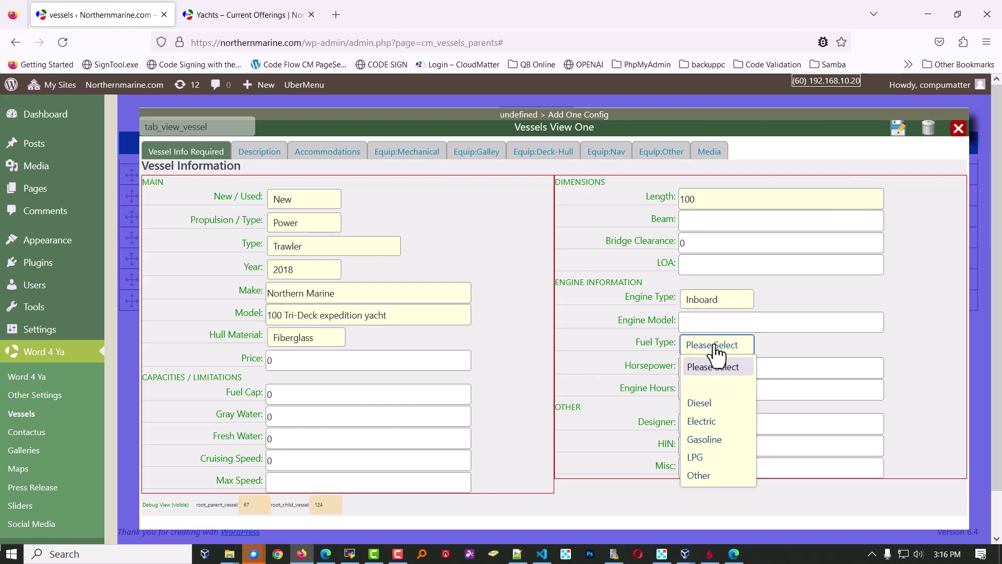
{"action": "left_click", "coordinate": [696, 398]}
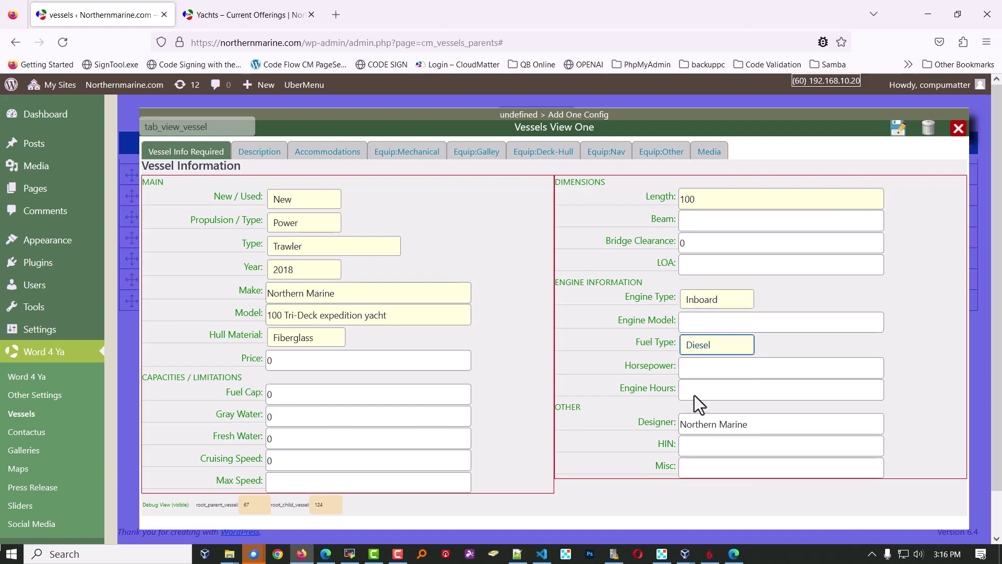
Review the vessel's brief and comprehensive descriptions, accommodations, and mechanical, galley, deck-hull and navigation equipment sections.
{"action": "left_click", "coordinate": [261, 153]}
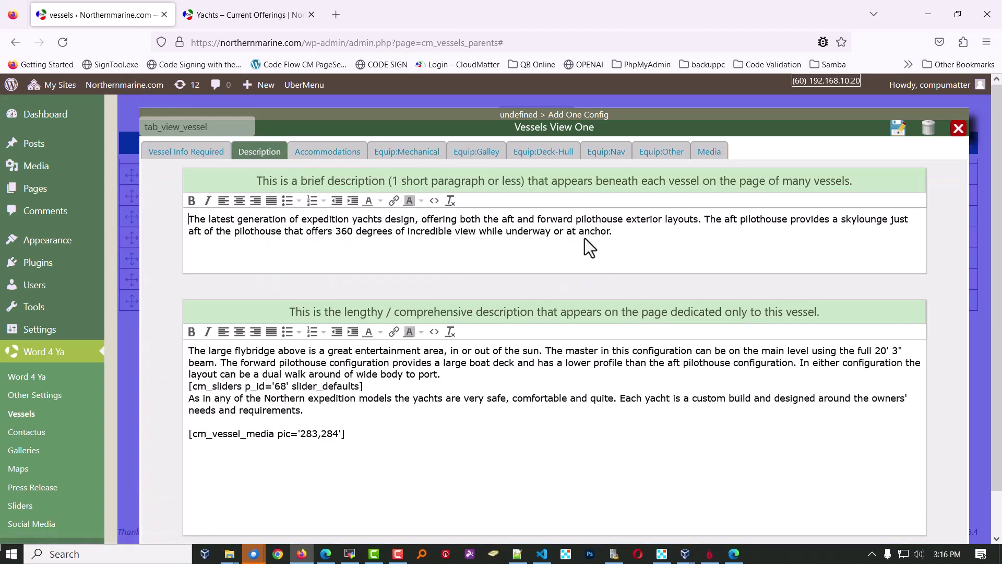
{"action": "left_click_drag", "start_coordinate": [613, 231], "coordinate": [202, 215]}
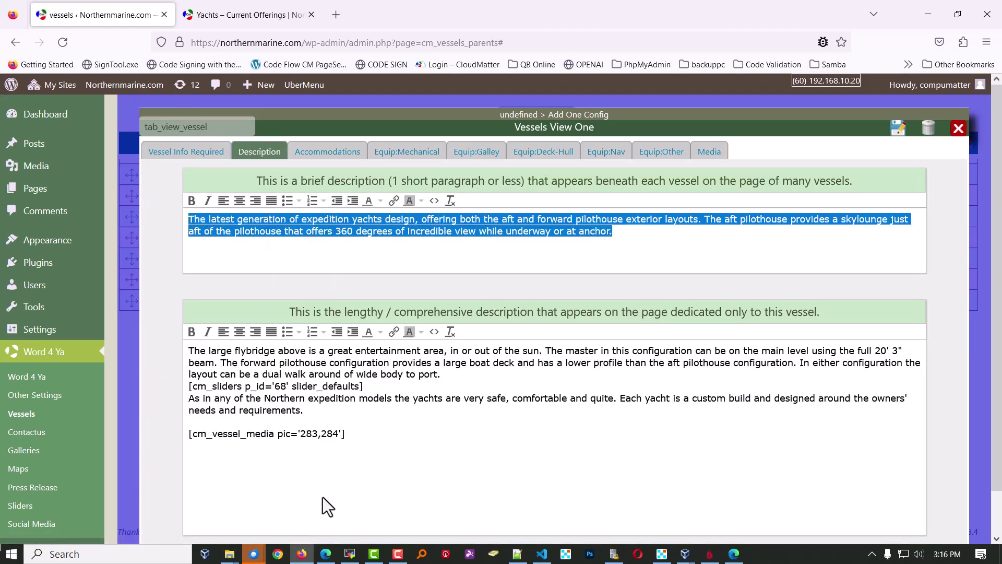
{"action": "left_click_drag", "start_coordinate": [319, 398], "coordinate": [319, 411]}
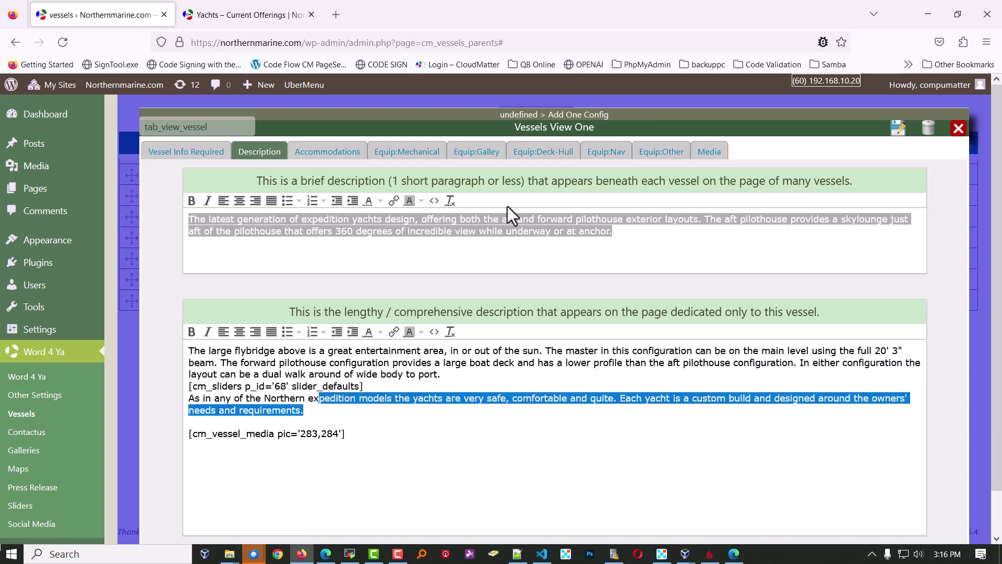
{"action": "left_click", "coordinate": [321, 157]}
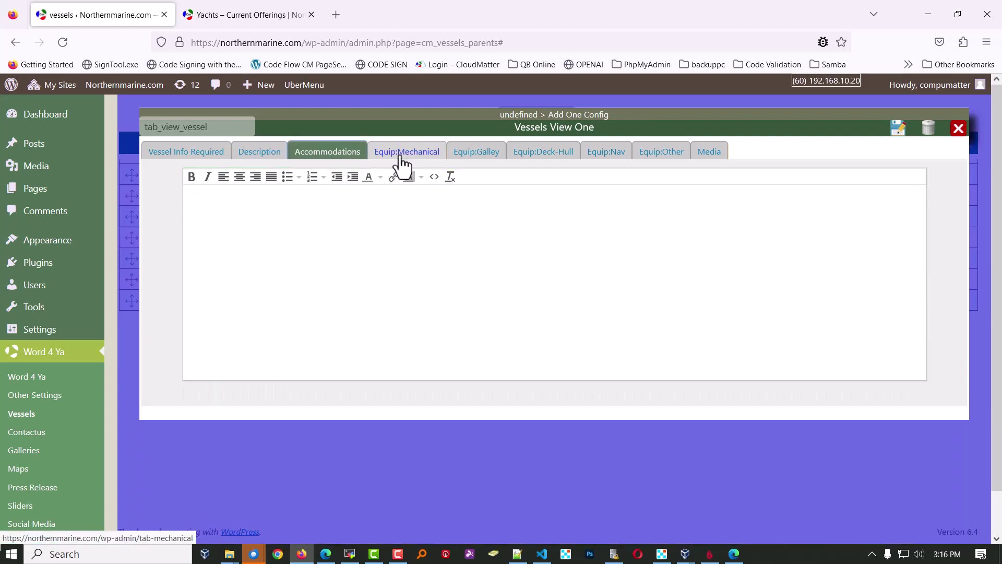
{"action": "left_click", "coordinate": [410, 160]}
{"action": "left_click", "coordinate": [471, 160]}
{"action": "left_click", "coordinate": [547, 159]}
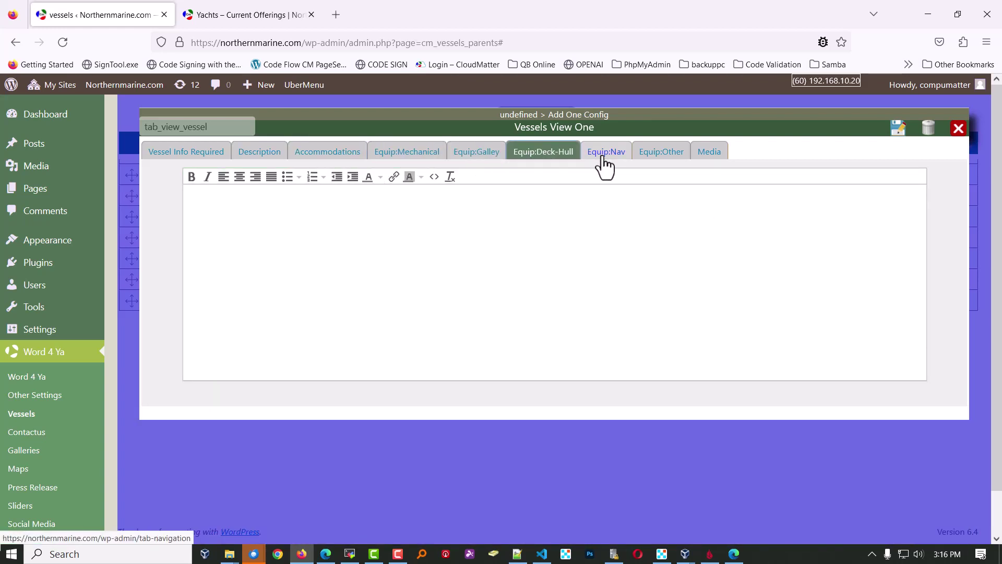
{"action": "left_click", "coordinate": [604, 162]}
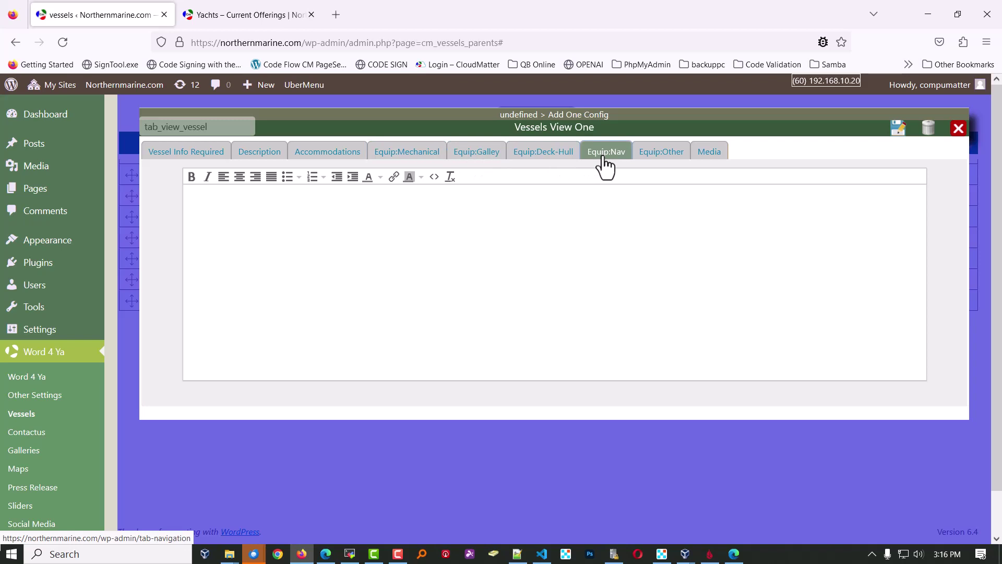
Load the image DSC01023.JPG from the Pictures folder into the media section of the 100 Tri-Deck expedition yacht record.
{"action": "left_click", "coordinate": [711, 157]}
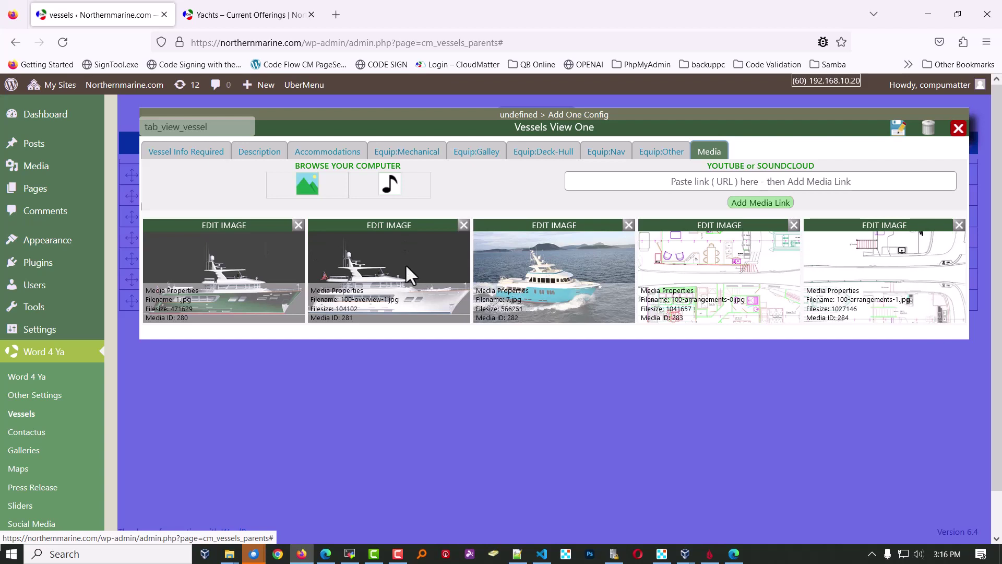
{"action": "left_click", "coordinate": [308, 188]}
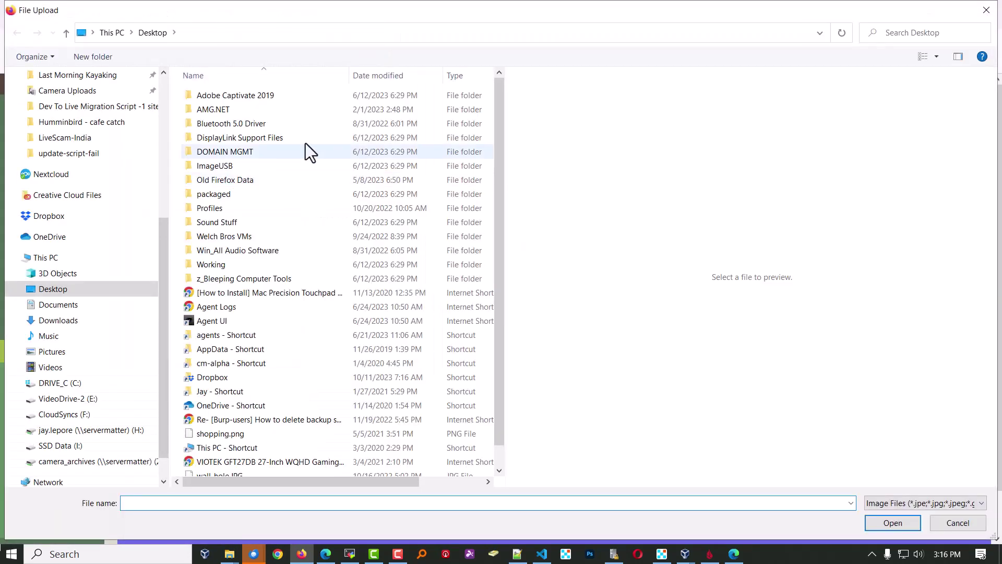
{"action": "scroll", "coordinate": [52, 178], "scroll_direction": "up", "scroll_amount": 5}
{"action": "left_click", "coordinate": [46, 153]}
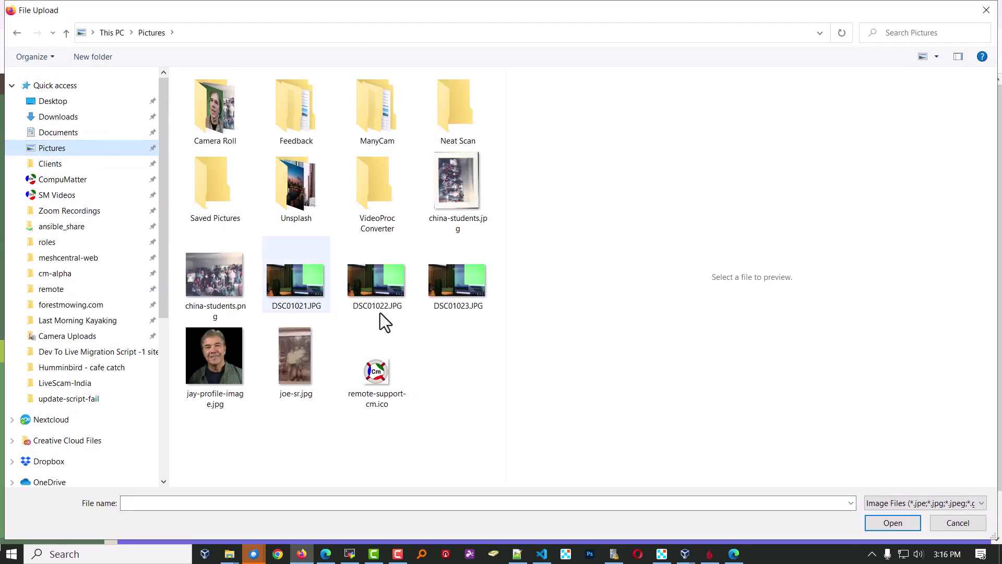
{"action": "left_click", "coordinate": [464, 282]}
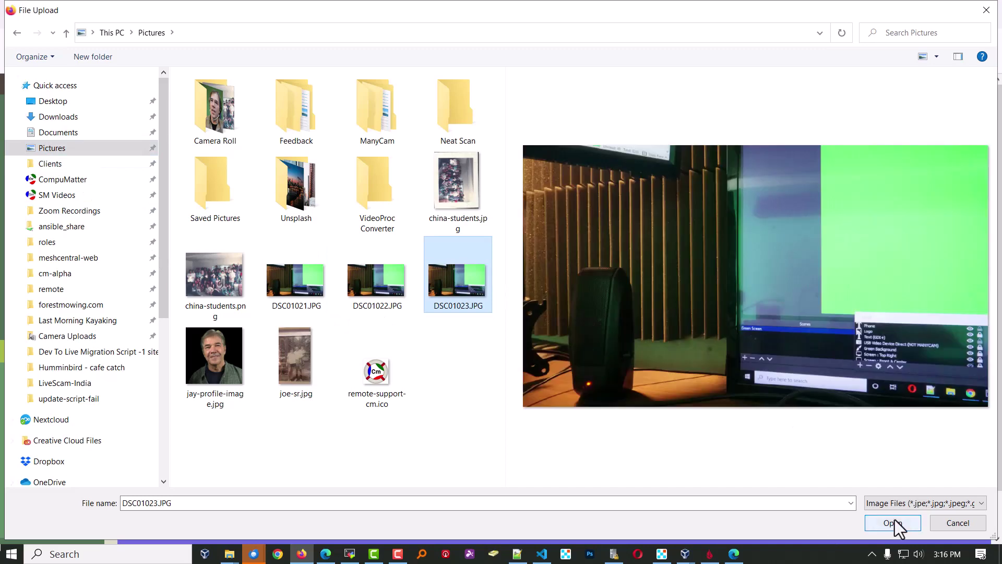
{"action": "left_click", "coordinate": [892, 523]}
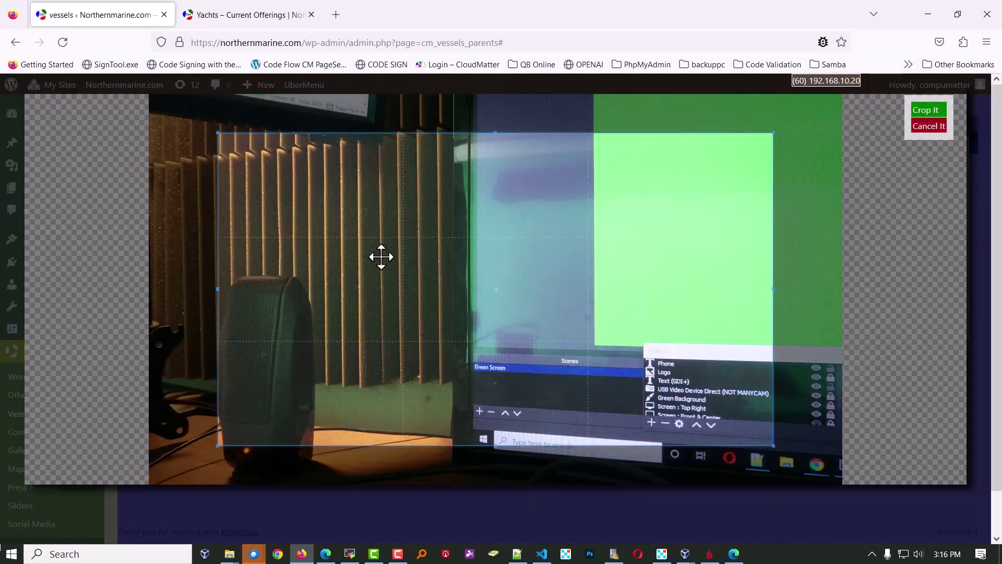
Shift the crop area slightly, crop and save the image to the vessel's media, and close the vessel record.
{"action": "mouse_move", "coordinate": [380, 257]}
{"action": "left_mouse_down"}
{"action": "mouse_move", "coordinate": [351, 226]}
{"action": "mouse_move", "coordinate": [479, 239]}
{"action": "mouse_move", "coordinate": [375, 243]}
{"action": "left_mouse_up"}
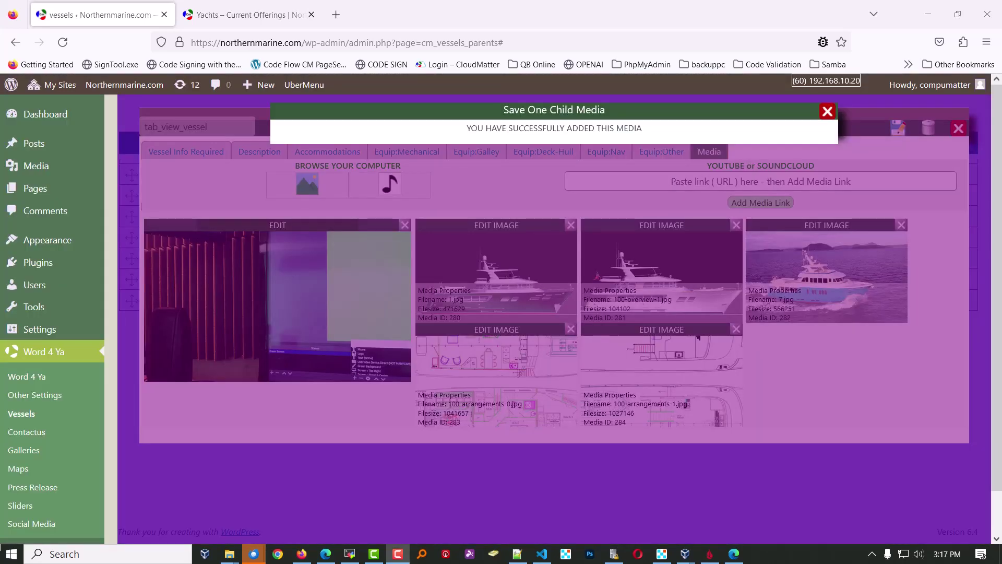
{"action": "left_click", "coordinate": [827, 112]}
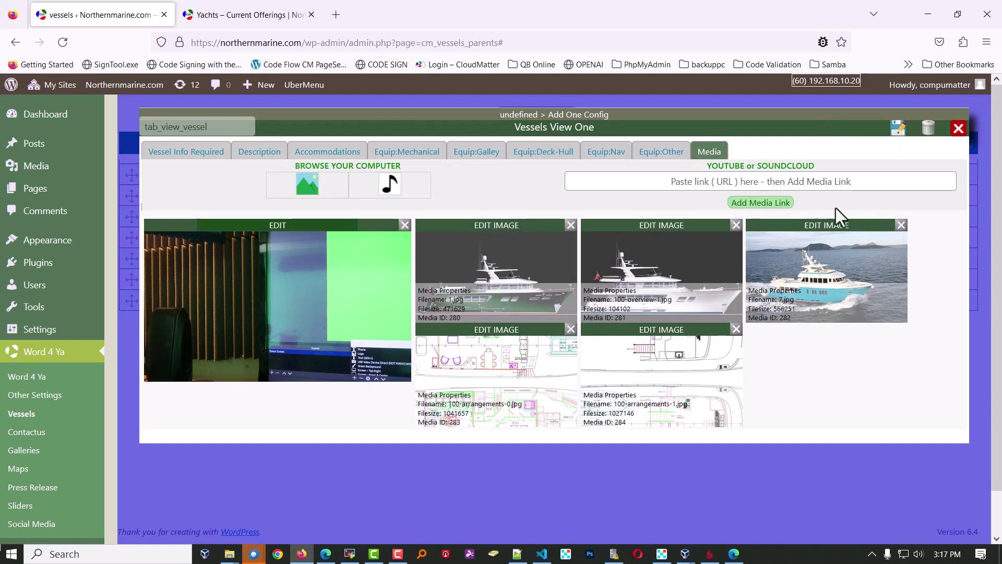
{"action": "left_click", "coordinate": [958, 129]}
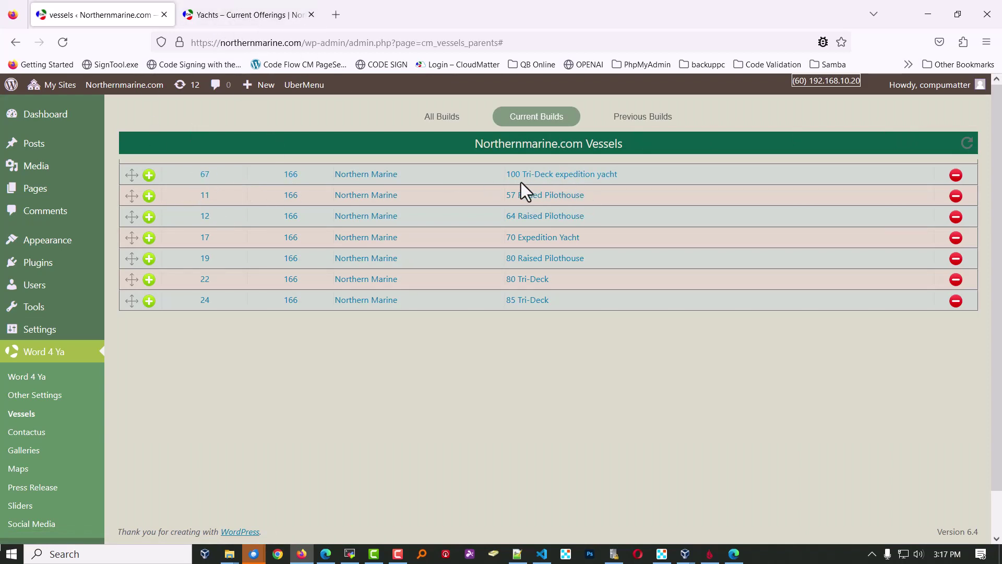
Check the yacht order on the public Current Offerings page, and move the 85 Tri-Deck to the first row of the Current Builds list.
{"action": "left_click", "coordinate": [273, 13]}
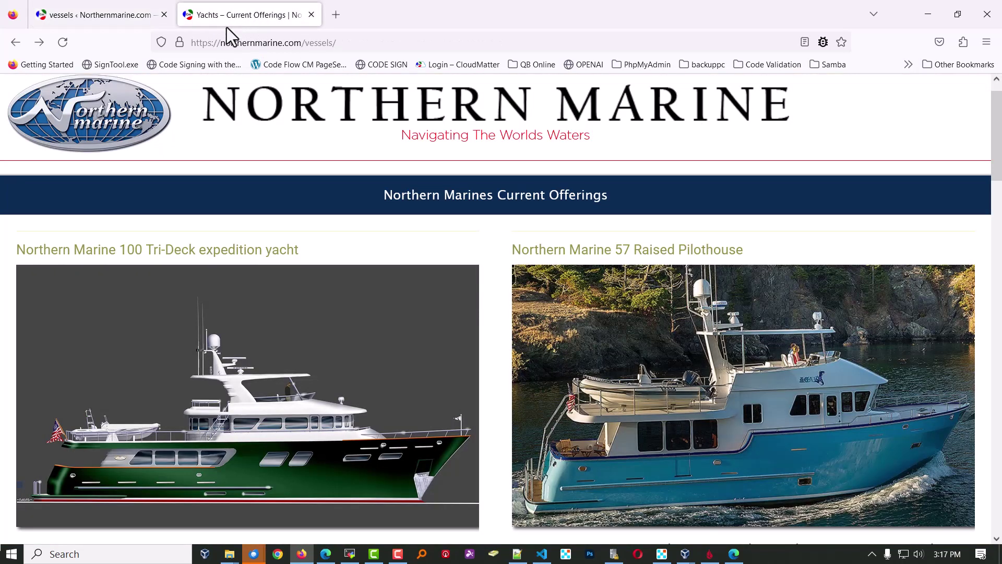
{"action": "left_click", "coordinate": [89, 17]}
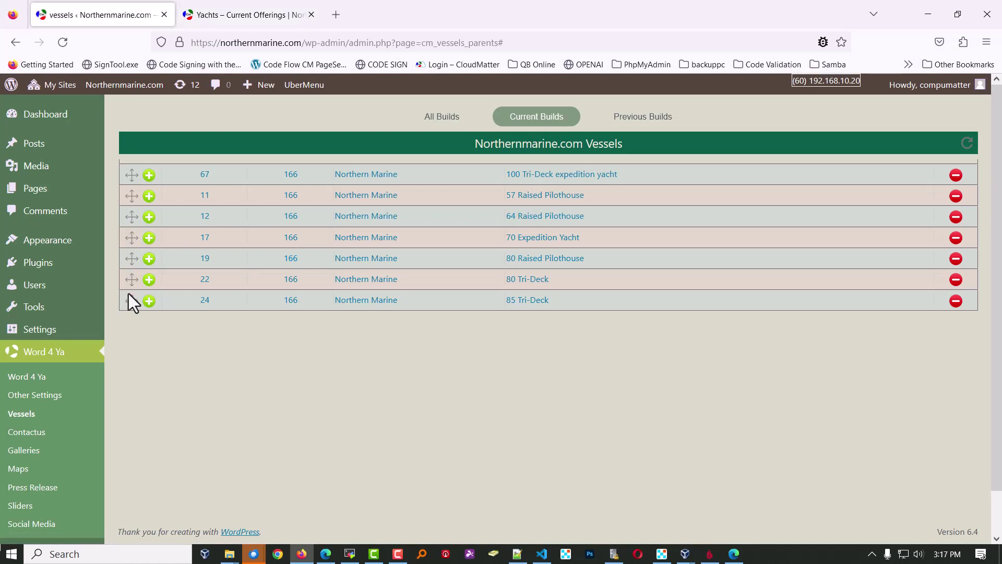
{"action": "left_click_drag", "start_coordinate": [131, 301], "coordinate": [126, 170]}
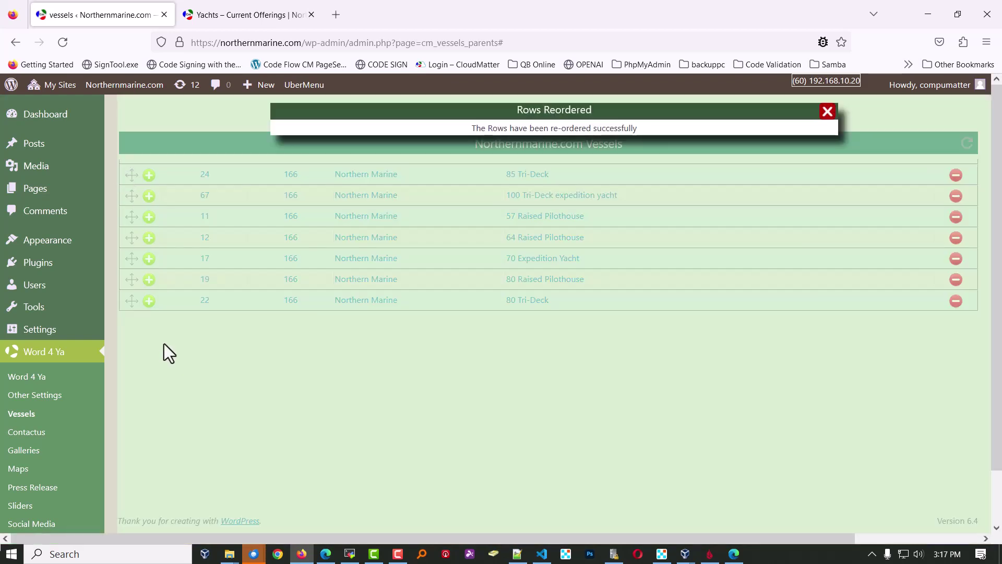
Reload the public Current Offerings page and examine the order of the yacht listings from first to last.
{"action": "left_click", "coordinate": [236, 15]}
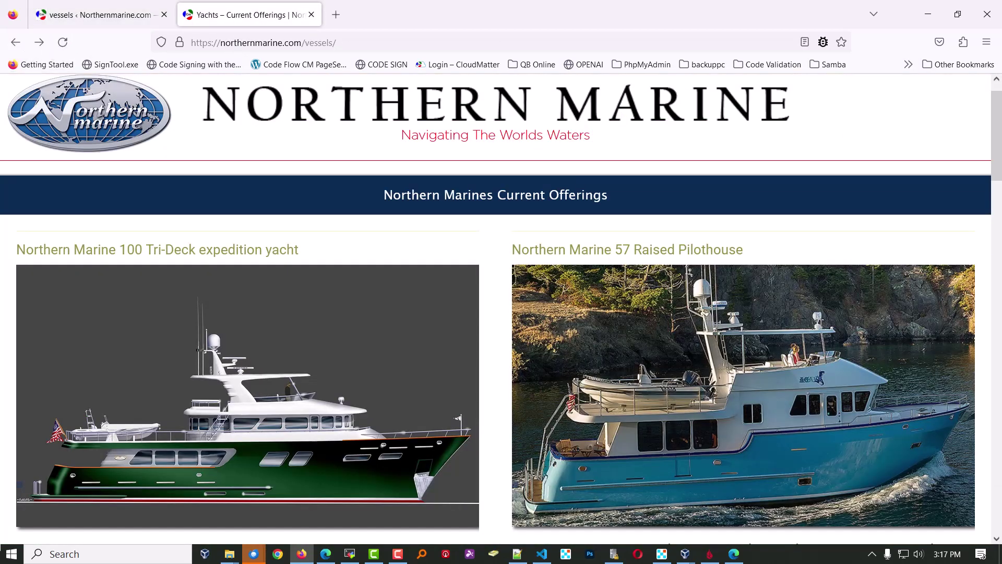
{"action": "left_click", "coordinate": [63, 42]}
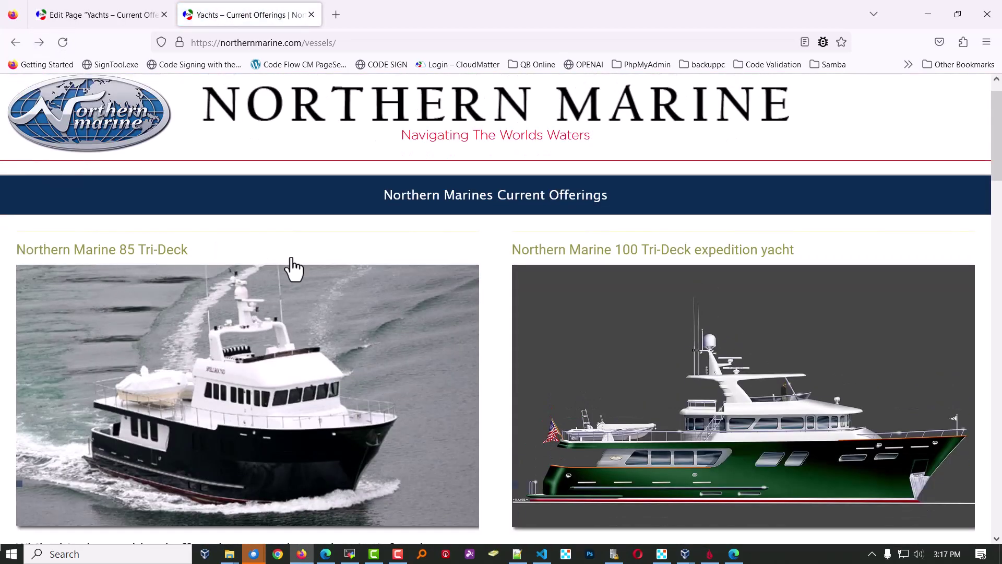
{"action": "scroll", "coordinate": [323, 277], "scroll_direction": "down", "scroll_amount": 6}
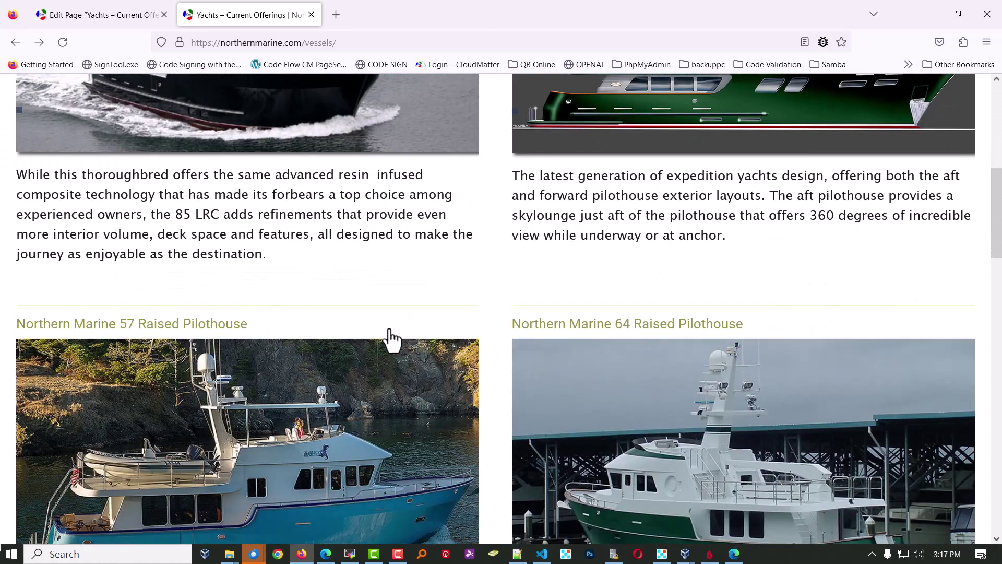
{"action": "scroll", "coordinate": [396, 340], "scroll_direction": "down", "scroll_amount": 3}
{"action": "scroll", "coordinate": [411, 337], "scroll_direction": "down", "scroll_amount": 12}
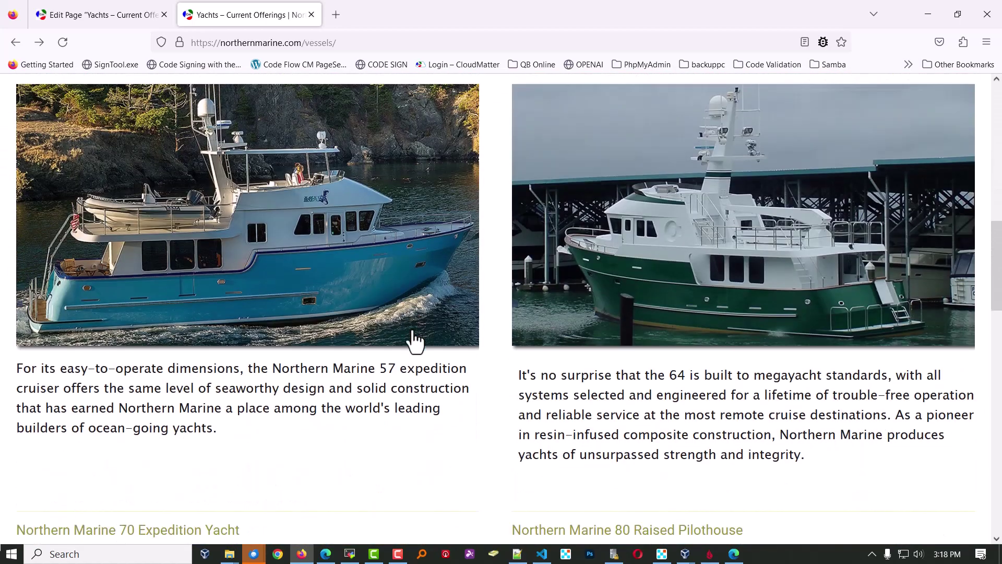
{"action": "scroll", "coordinate": [418, 334], "scroll_direction": "down", "scroll_amount": 4}
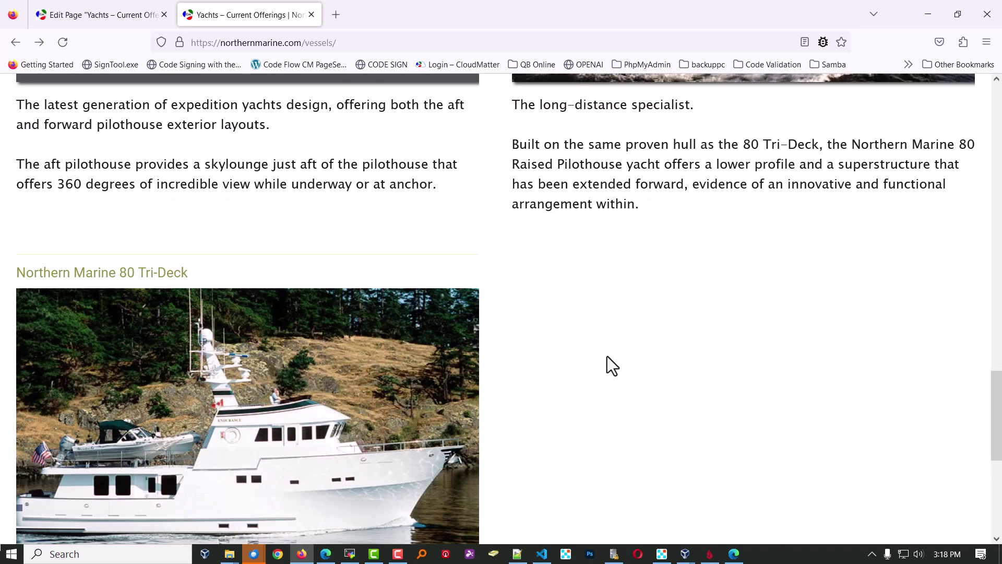
{"action": "scroll", "coordinate": [601, 364], "scroll_direction": "down", "scroll_amount": 4}
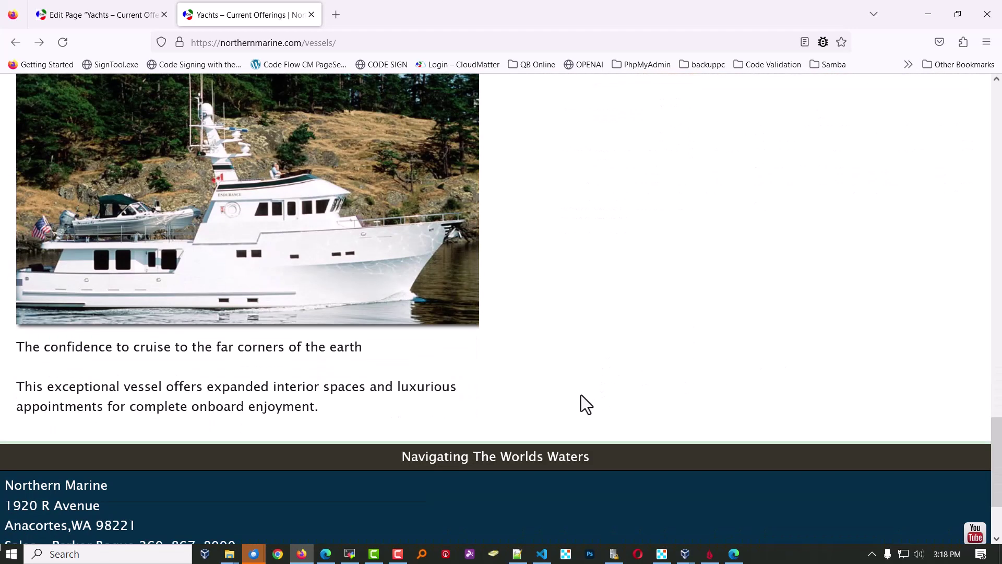
{"action": "key", "text": "Home"}
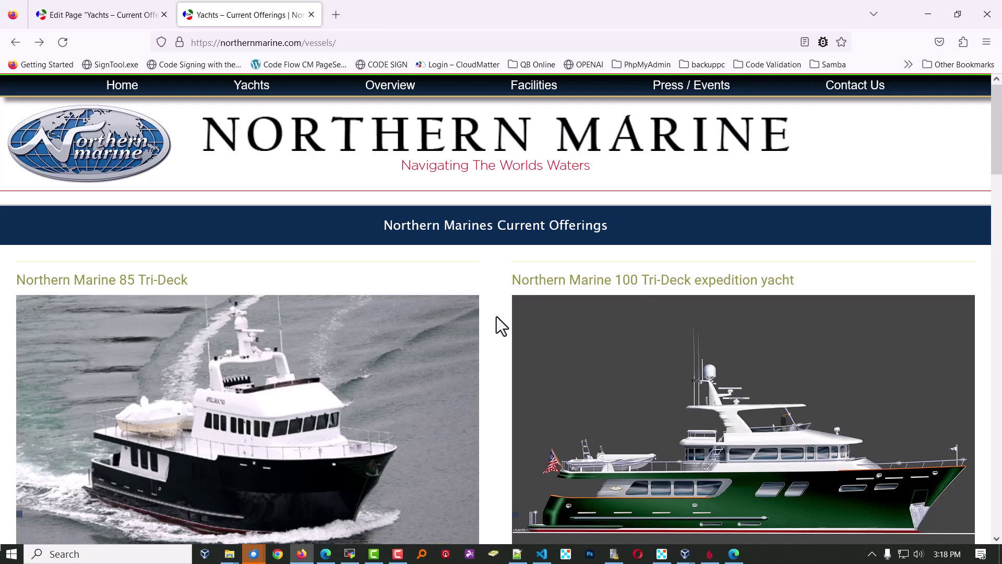
{"action": "key", "text": "F10"}
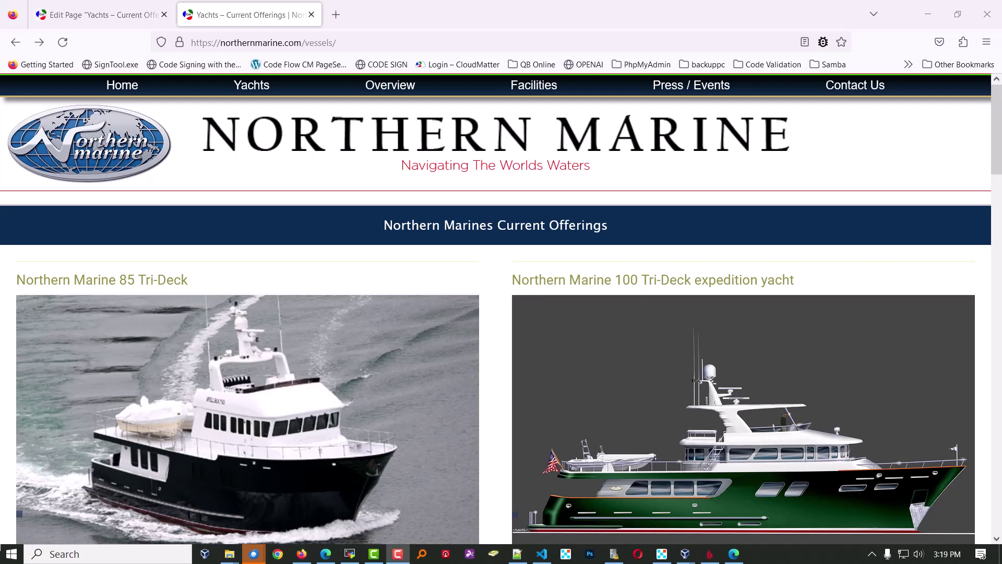